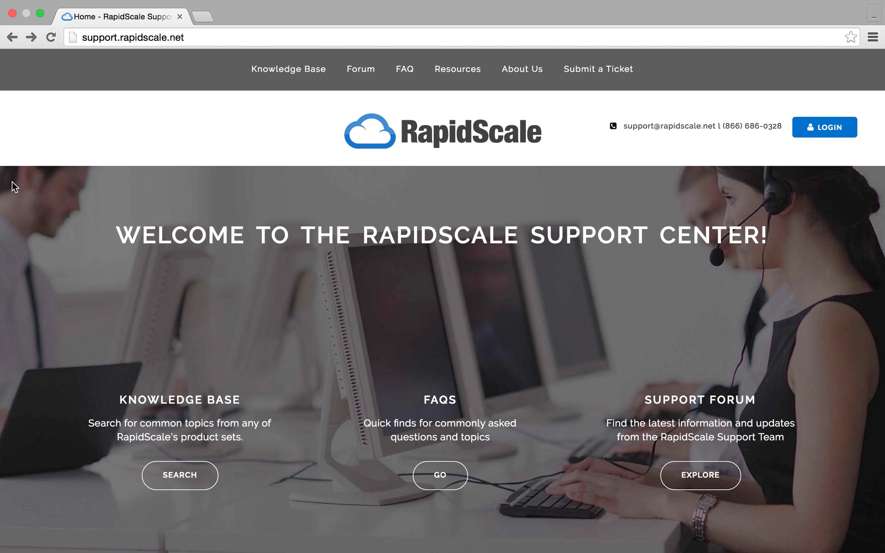
Read the Exchange 2010/2013 iOS auto configuration article, then visit the Forums and FAQ pages.
left_click(253, 75)
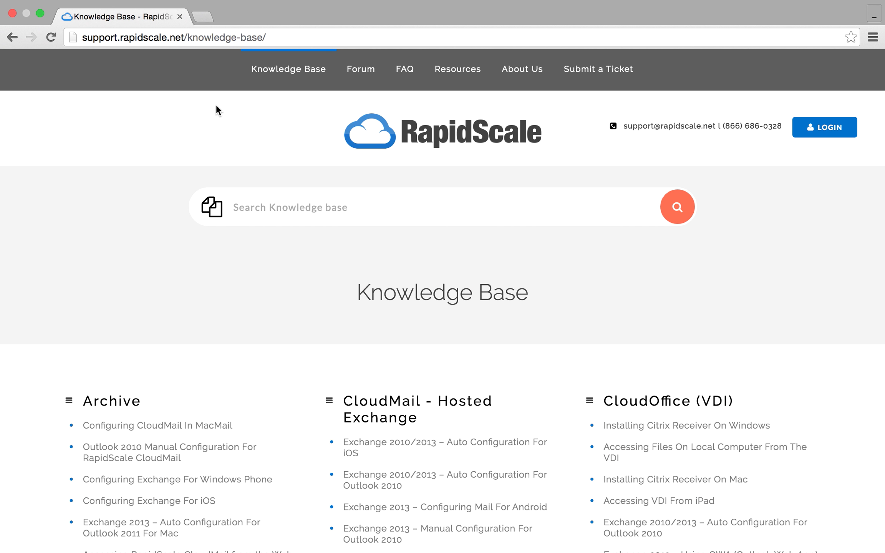
scroll(167, 174, "down", 2)
scroll(166, 173, "down", 2)
scroll(166, 174, "down", 5)
scroll(166, 174, "down", 3)
left_click(154, 347)
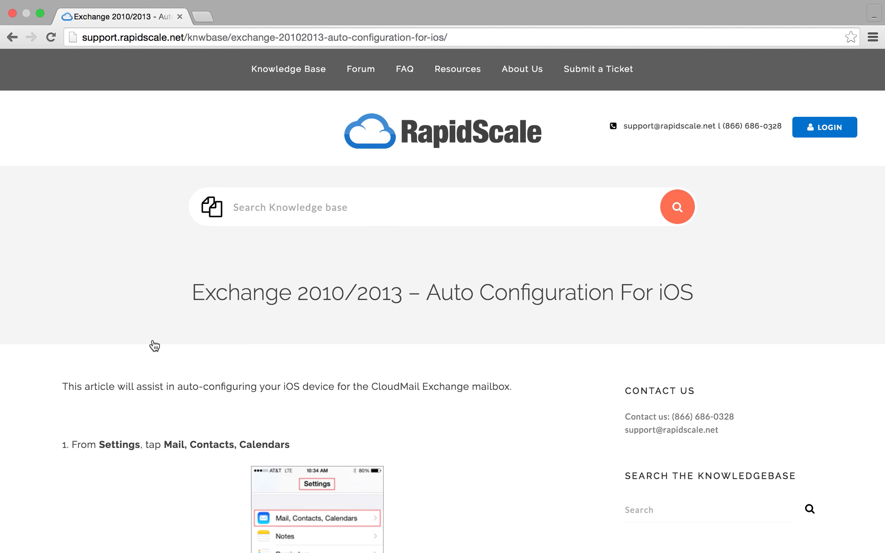
scroll(153, 346, "down", 3)
scroll(154, 346, "down", 3)
scroll(154, 346, "down", 2)
scroll(153, 345, "down", 3)
scroll(153, 346, "up", 3)
scroll(153, 345, "up", 3)
scroll(153, 346, "up", 2)
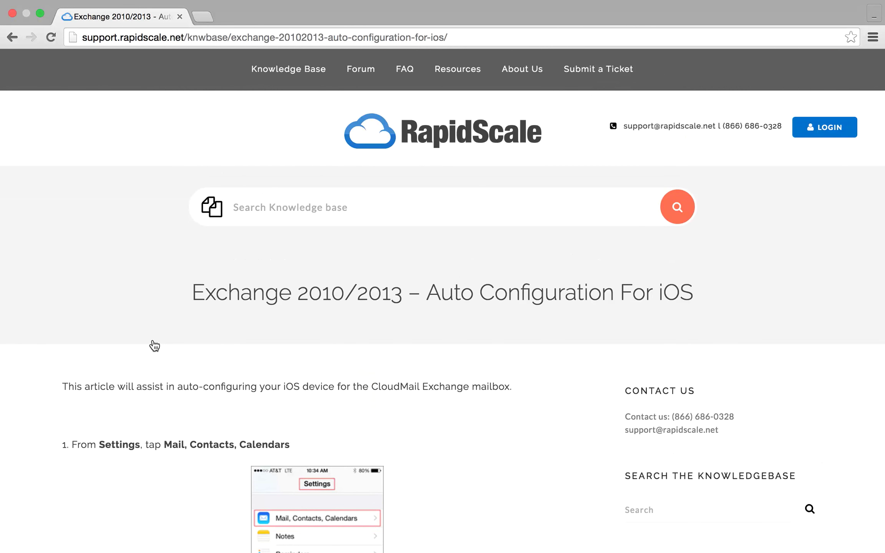
left_click(370, 80)
scroll(166, 194, "down", 2)
scroll(166, 194, "down", 2)
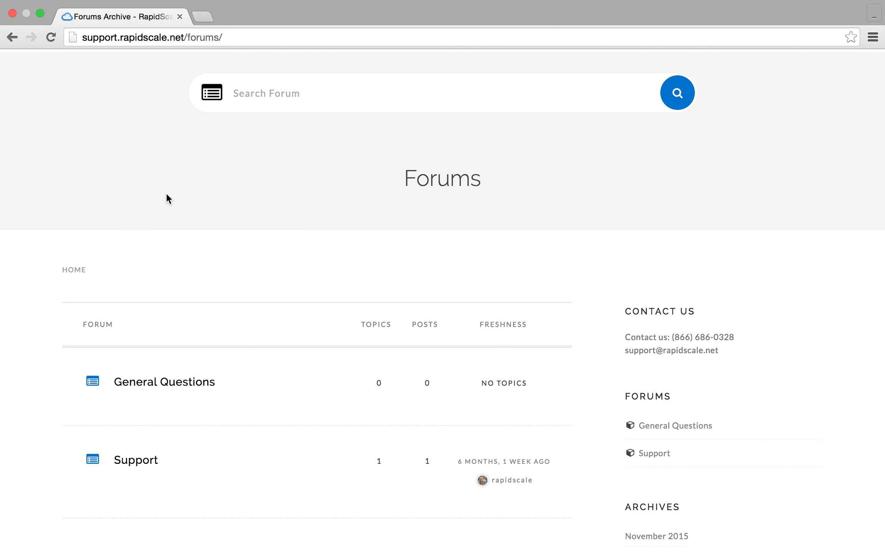
scroll(166, 199, "up", 2)
scroll(166, 199, "up", 2)
left_click(405, 69)
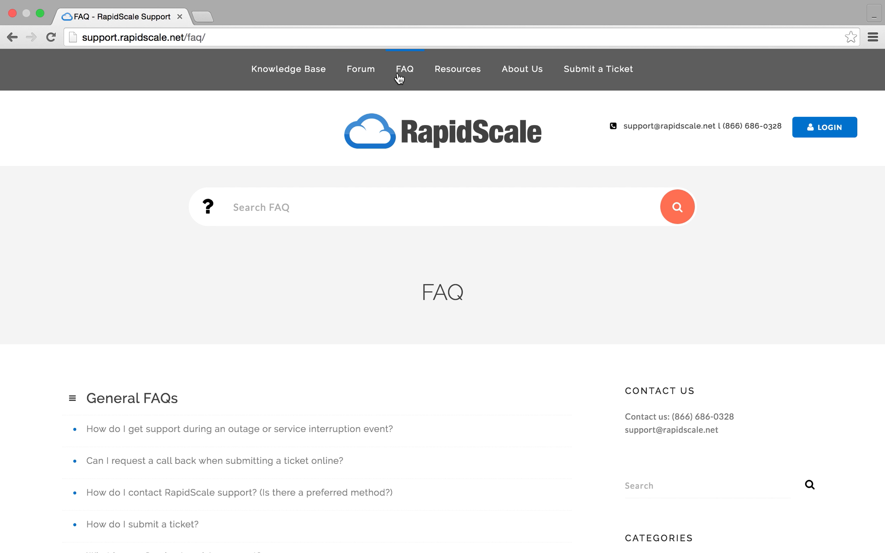
scroll(63, 189, "down", 1)
scroll(63, 189, "down", 2)
scroll(62, 190, "down", 1)
scroll(63, 190, "down", 2)
scroll(63, 188, "up", 1)
scroll(63, 189, "up", 1)
scroll(62, 189, "up", 3)
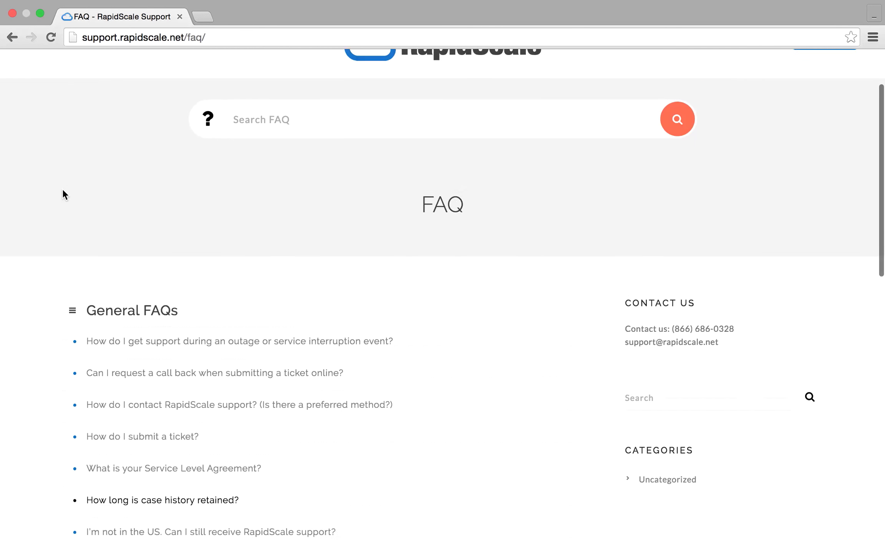
scroll(62, 188, "up", 2)
Bring up the Submit a Ticket request form from the top navigation bar.
left_click(588, 80)
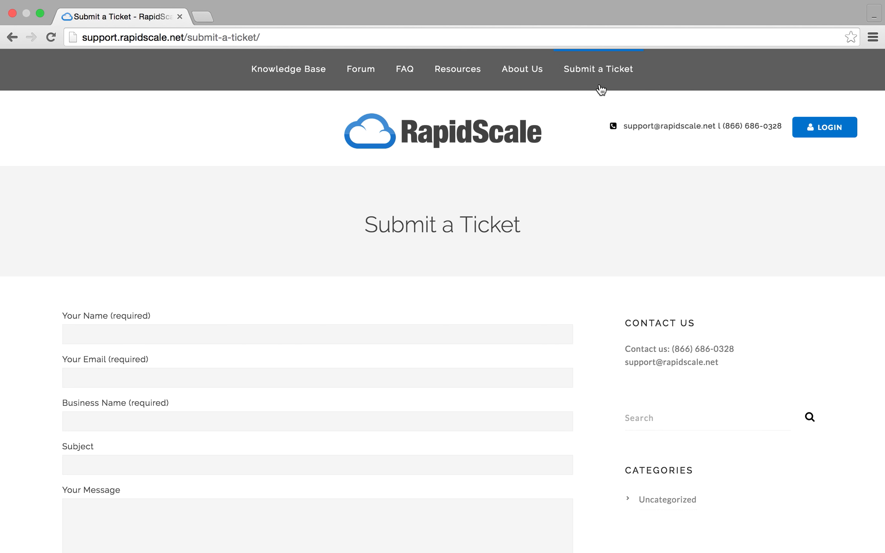
scroll(599, 89, "down", 2)
scroll(600, 89, "down", 2)
scroll(600, 90, "down", 2)
scroll(600, 89, "down", 1)
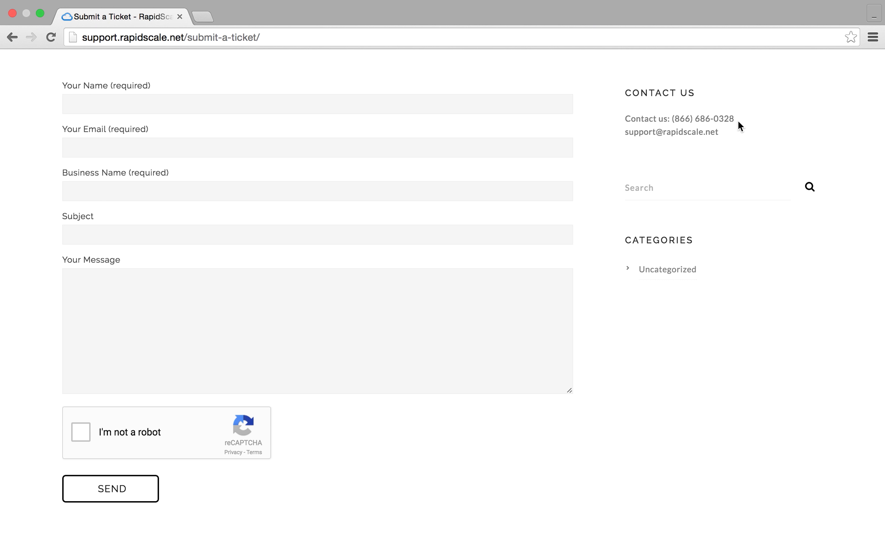
scroll(738, 120, "up", 5)
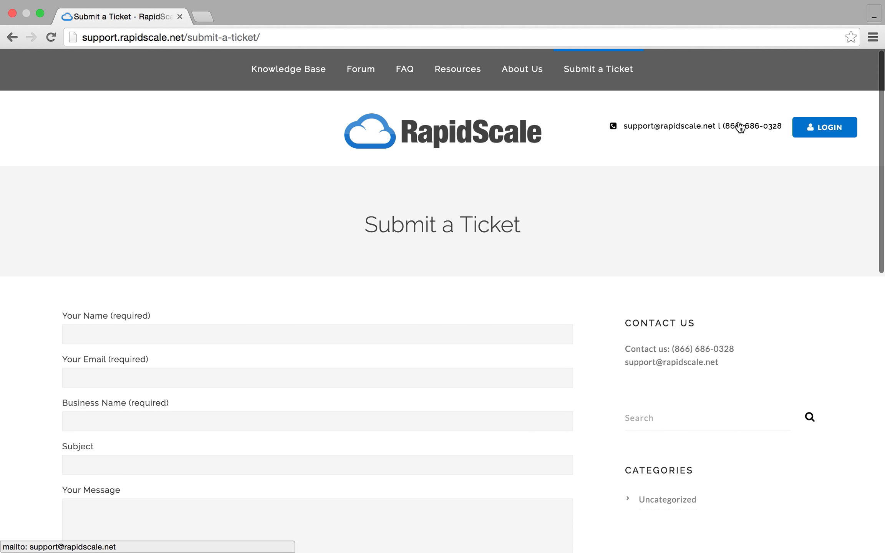